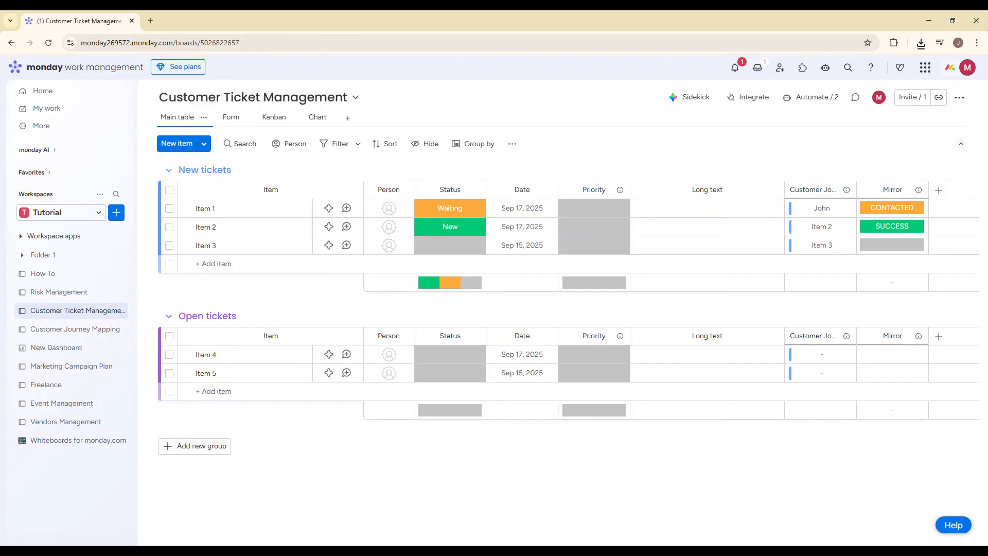
Create a new main board named "IT asset management" for managing items in the Tutorial workspace
left_click(115, 214)
mouse_move(247, 278)
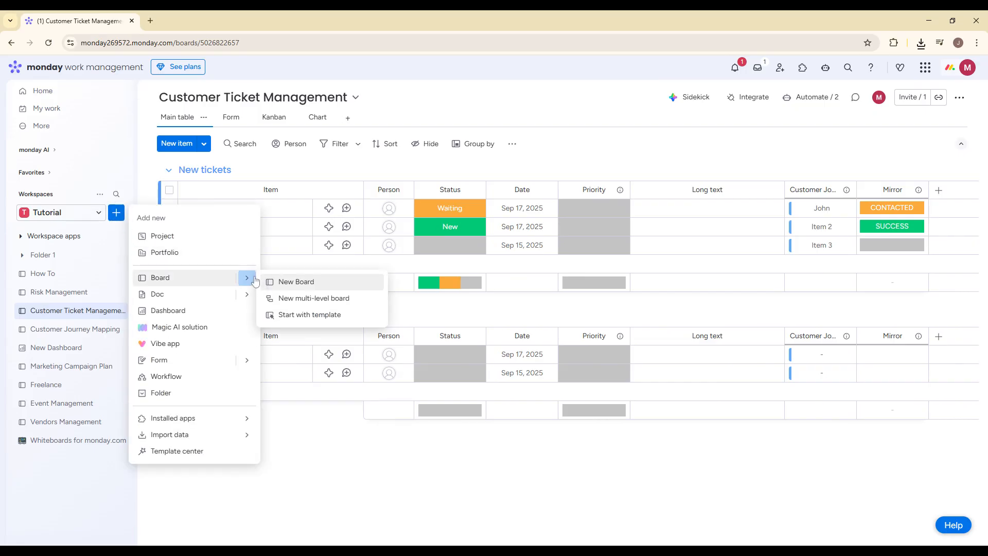
left_click(305, 286)
key("ctrl+a")
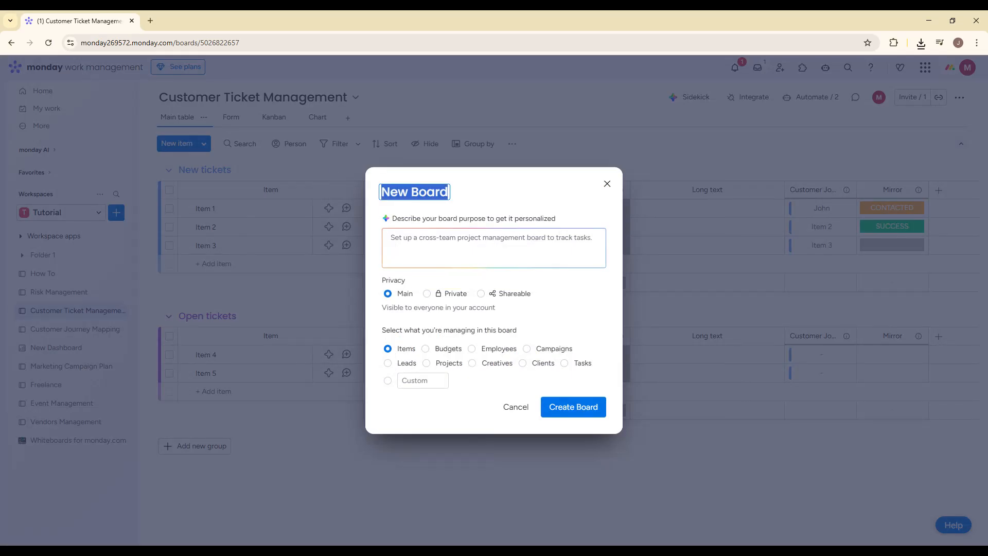
type("IT asset ")
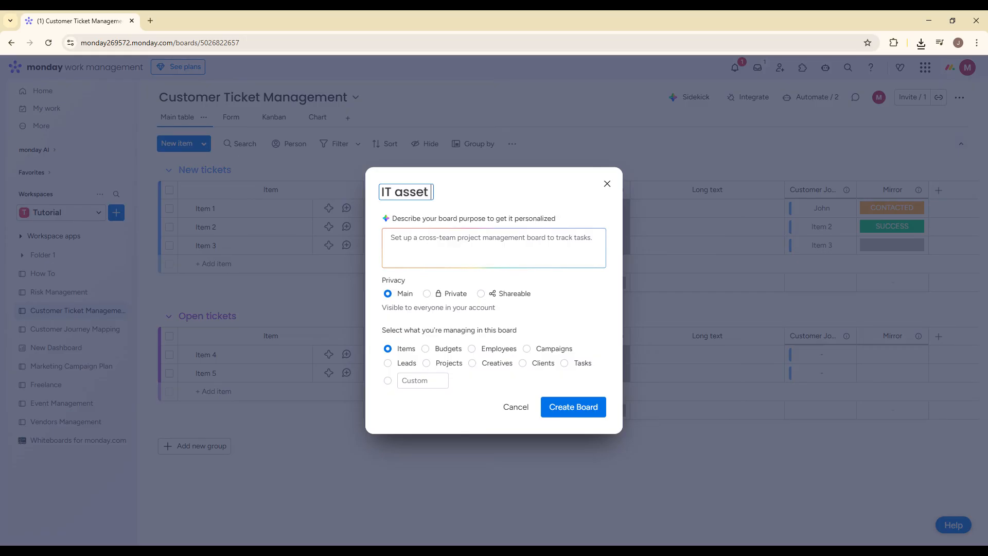
type("management")
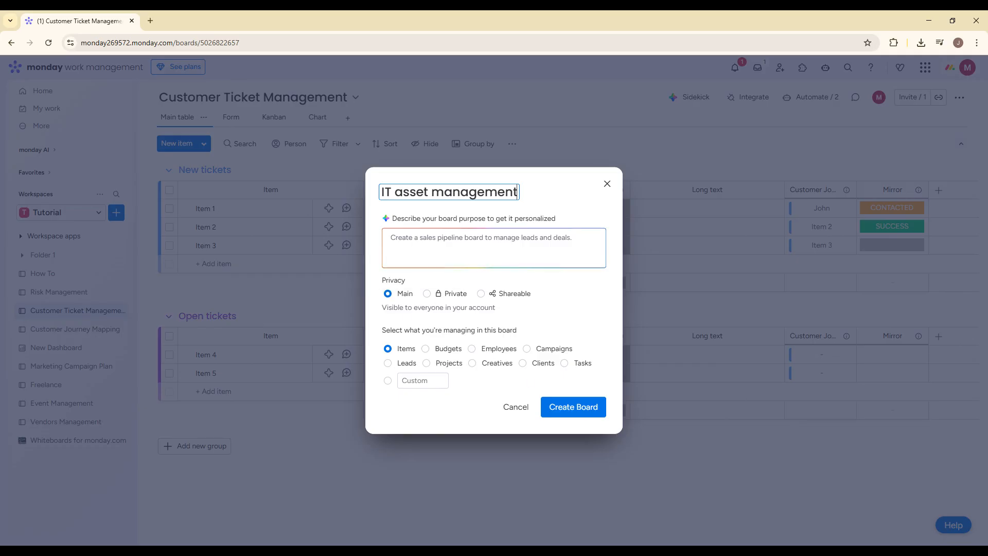
left_click(572, 406)
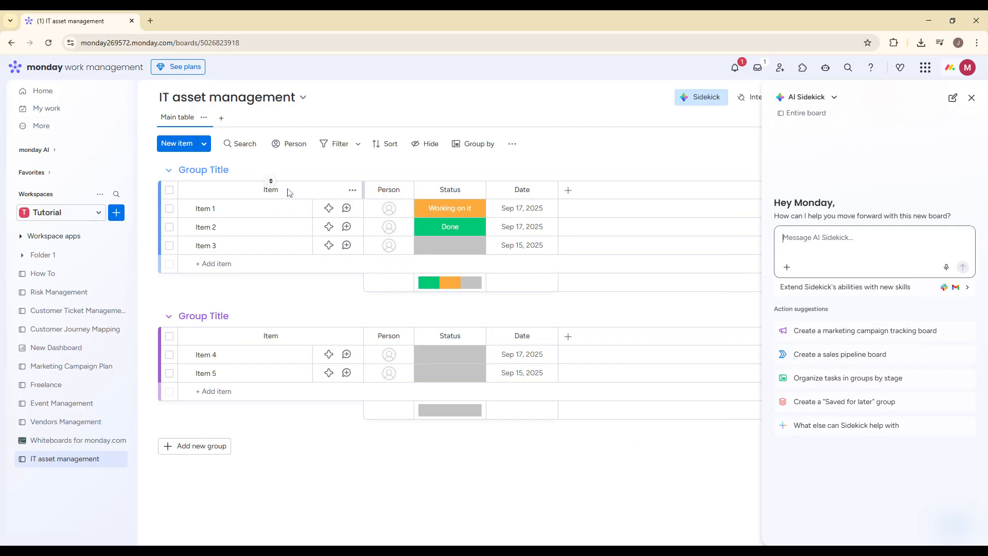
Rename the Item column to "Item name" and the first group's three items to Mobile, Laptop and TV
left_click(271, 180)
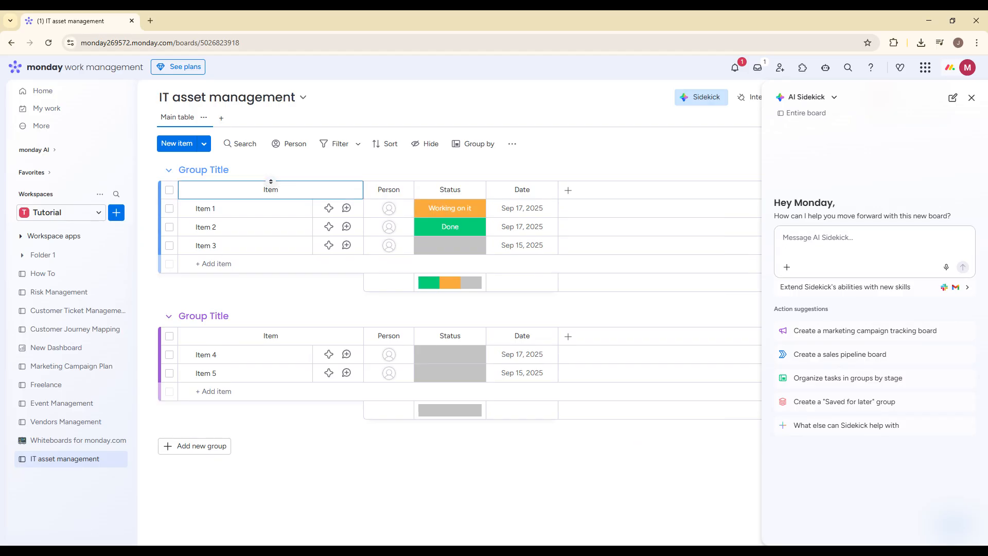
type("Name")
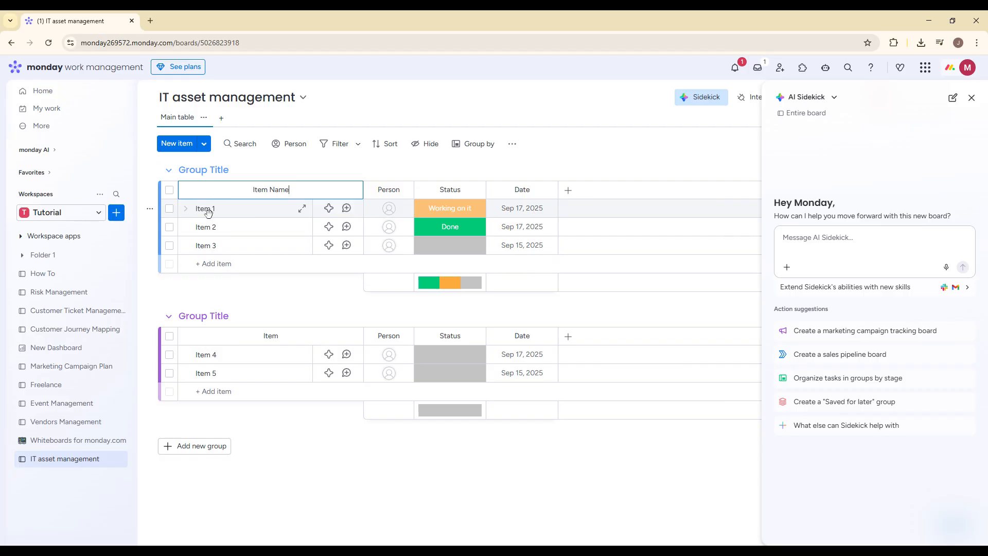
left_click(208, 212)
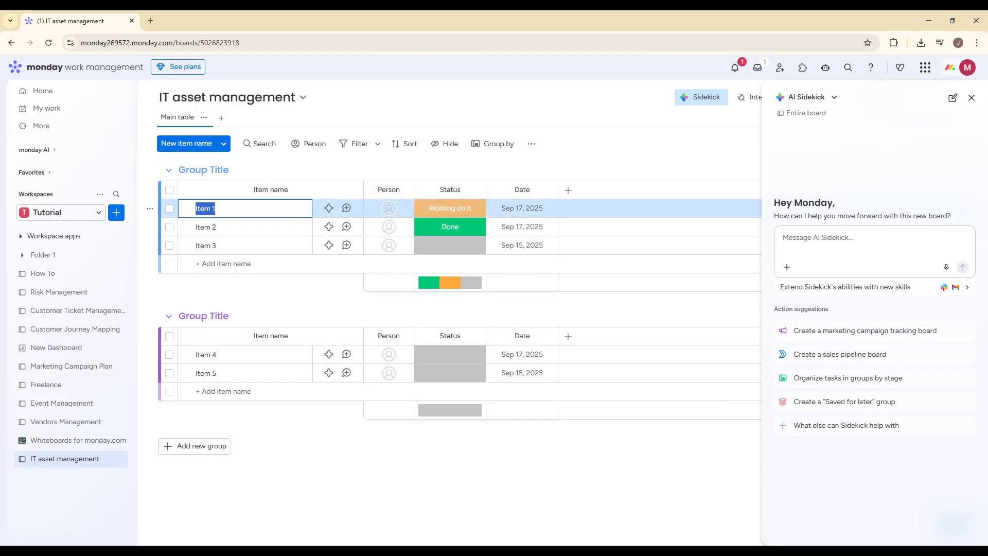
type("Mov")
type("bile")
key("Return")
type("Laptop")
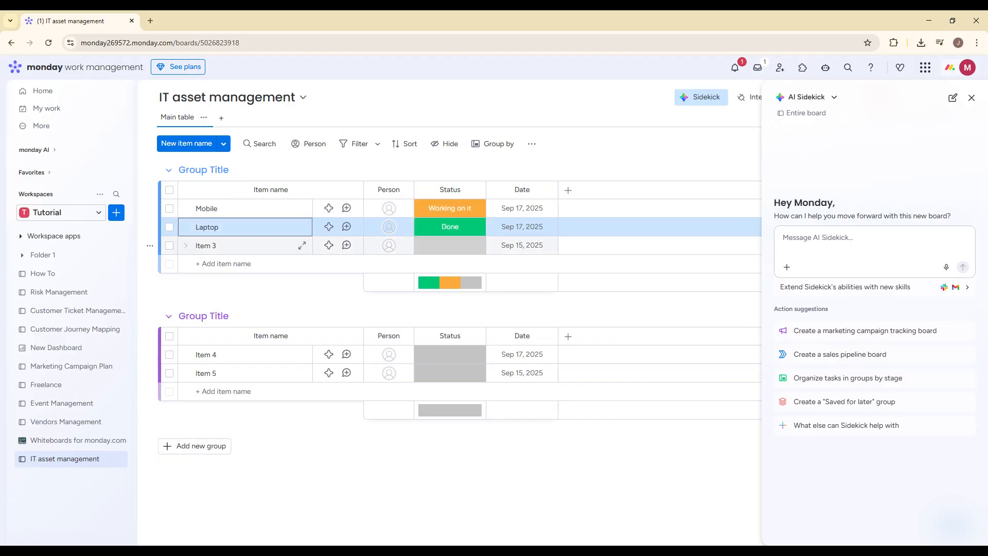
key("Return")
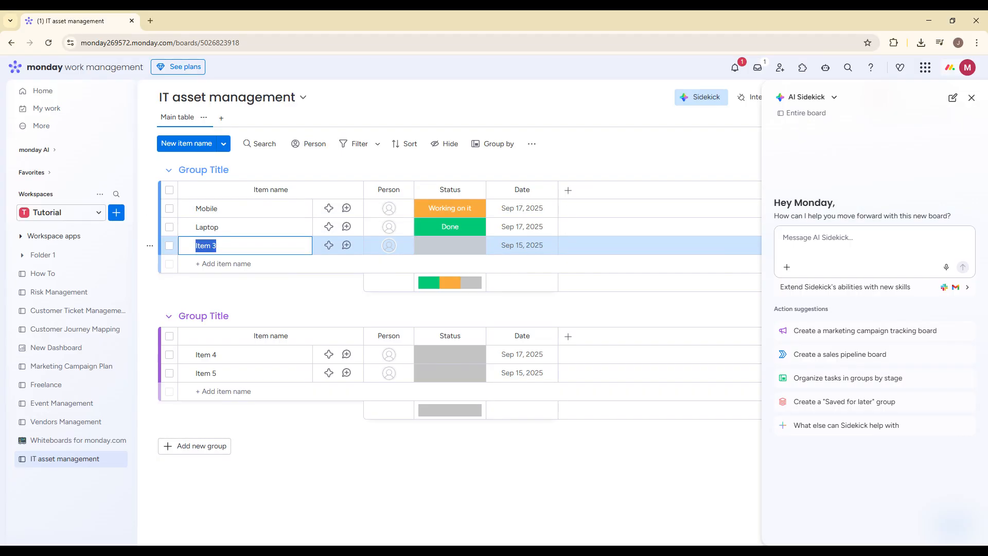
type("TV")
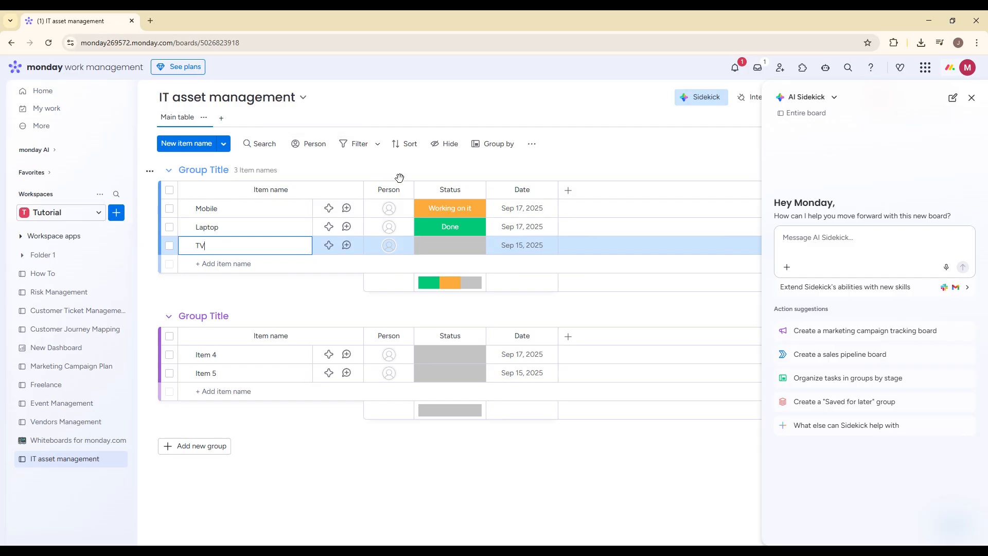
Rename the "Working on it" label of the Status column to "In repair"
left_click(460, 190)
left_click(449, 208)
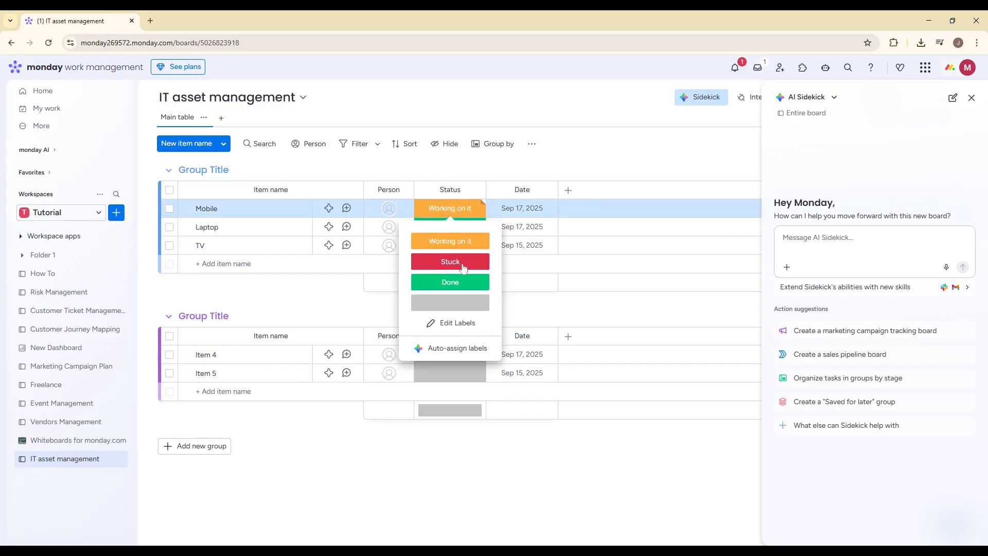
left_click(456, 324)
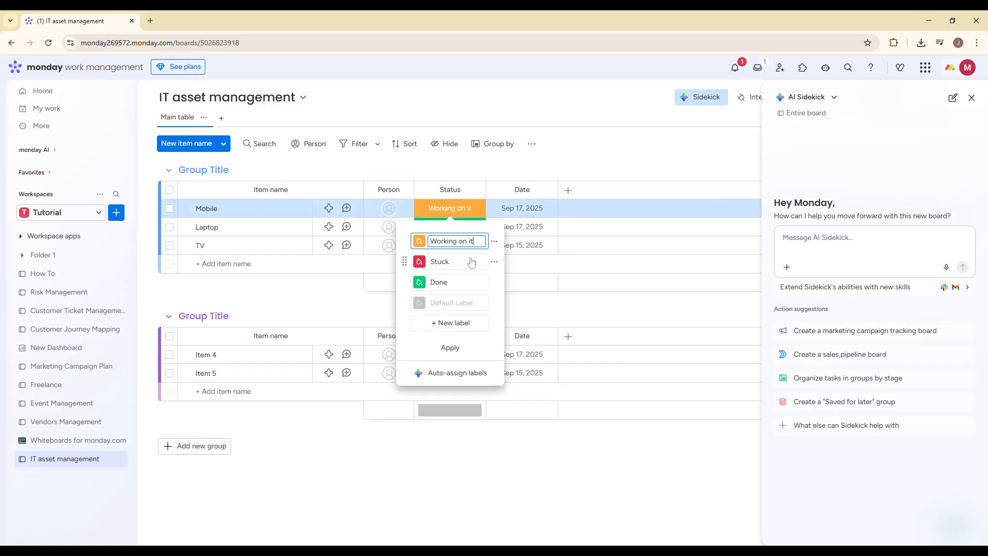
left_click(453, 240)
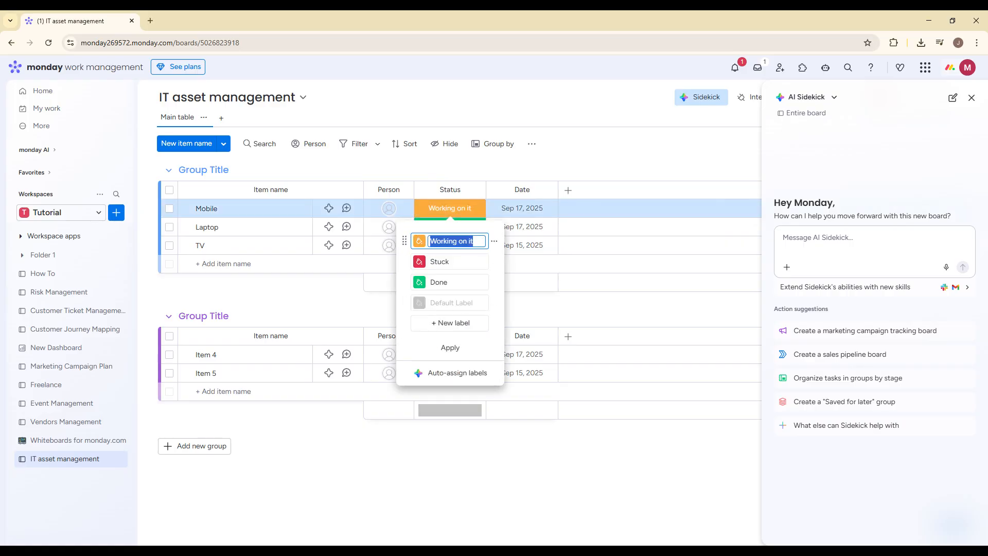
type("O")
key("BackSpace")
type("O")
key("BackSpace")
type("In repair")
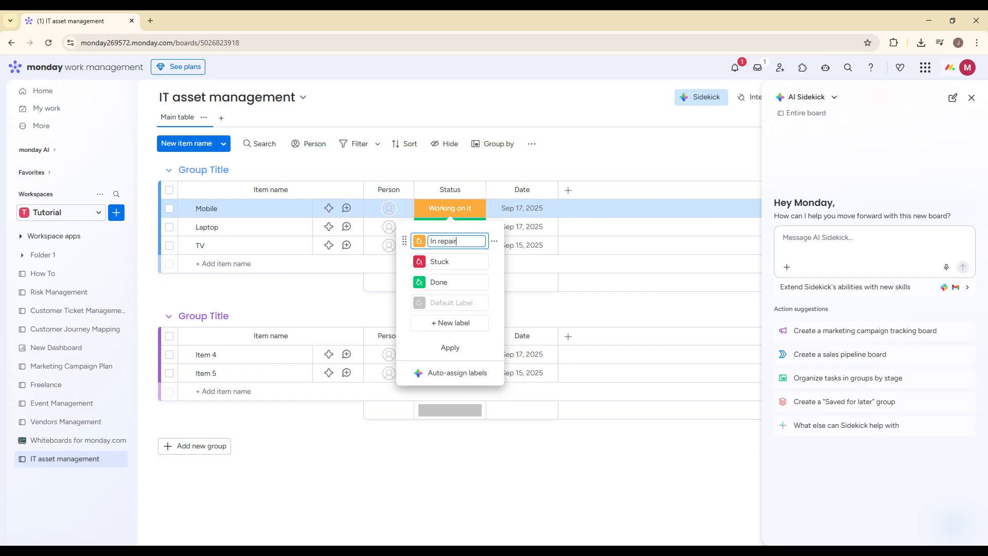
Rename the "Done" status label to "Available" and the "Stuck" label to "Stock Out"
left_click(456, 284)
key("ctrl+a")
type("Available")
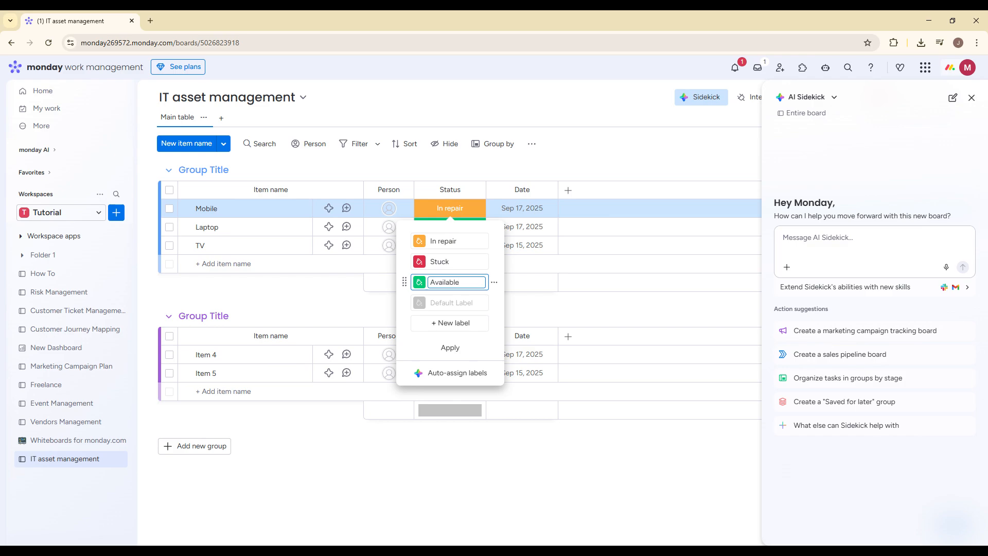
double_click(453, 262)
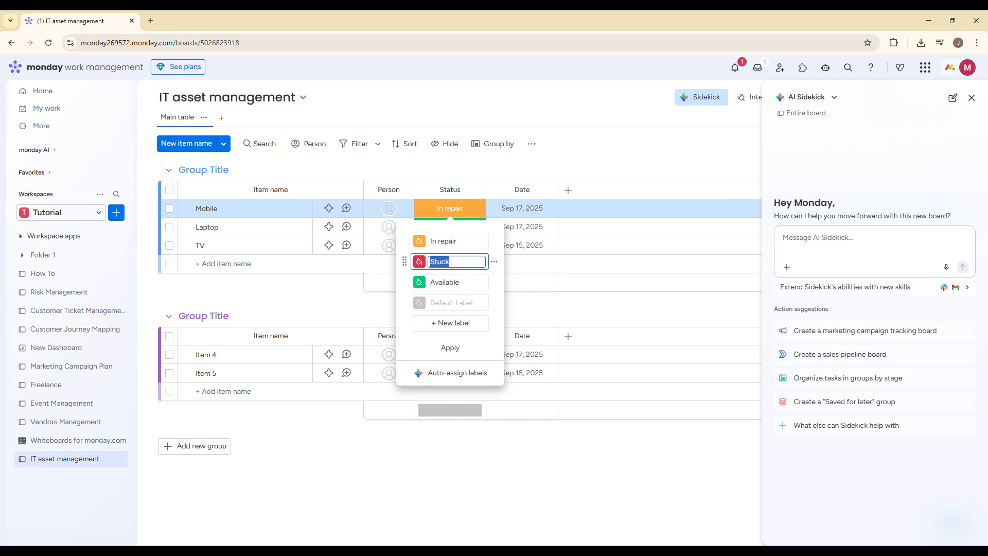
left_click(455, 262)
key("BackSpace")
type("o")
type(" Out")
left_click(619, 137)
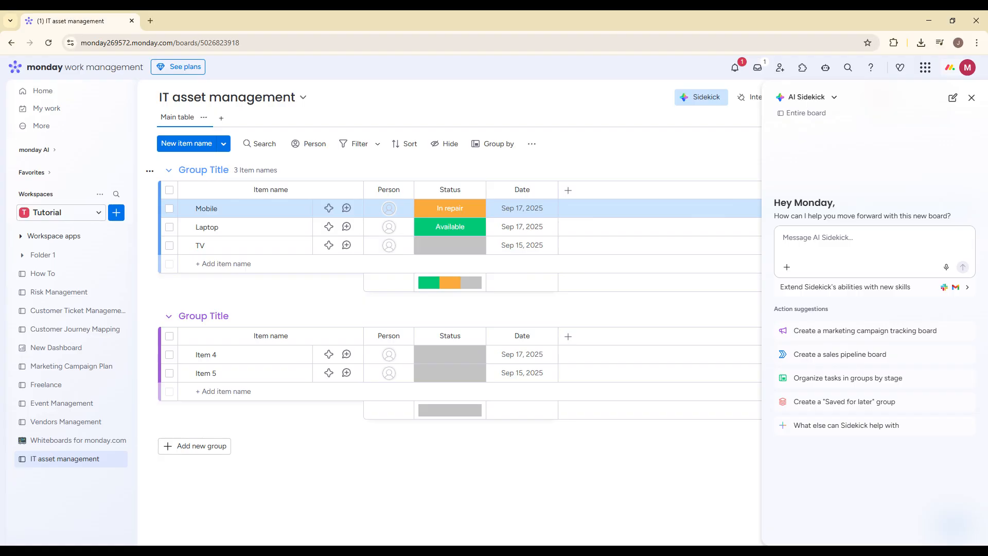
Add a Date column named "Warranty Expiration" and close the AI Sidekick
left_click(568, 190)
type("date")
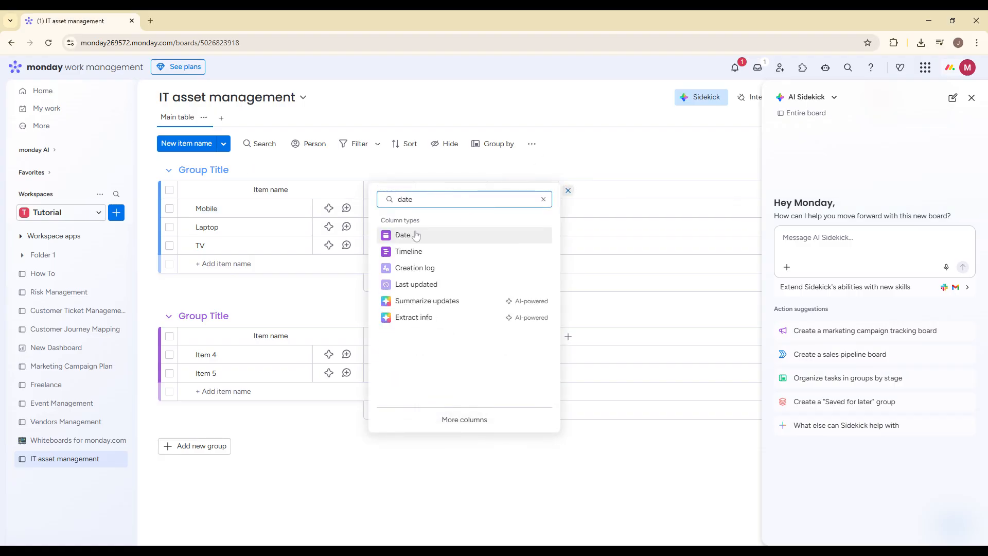
left_click(404, 234)
left_click(583, 191)
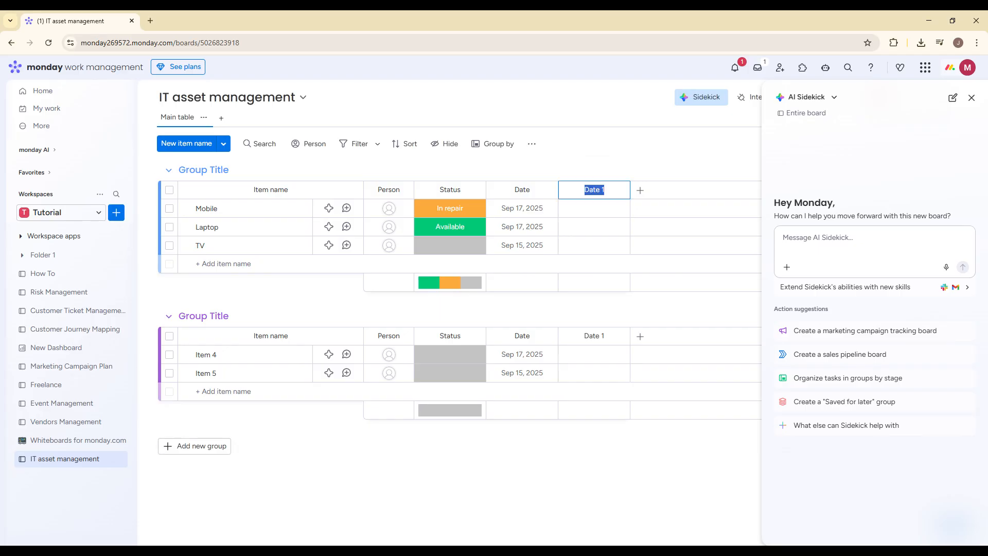
type("Warranty Expiration")
left_click(971, 97)
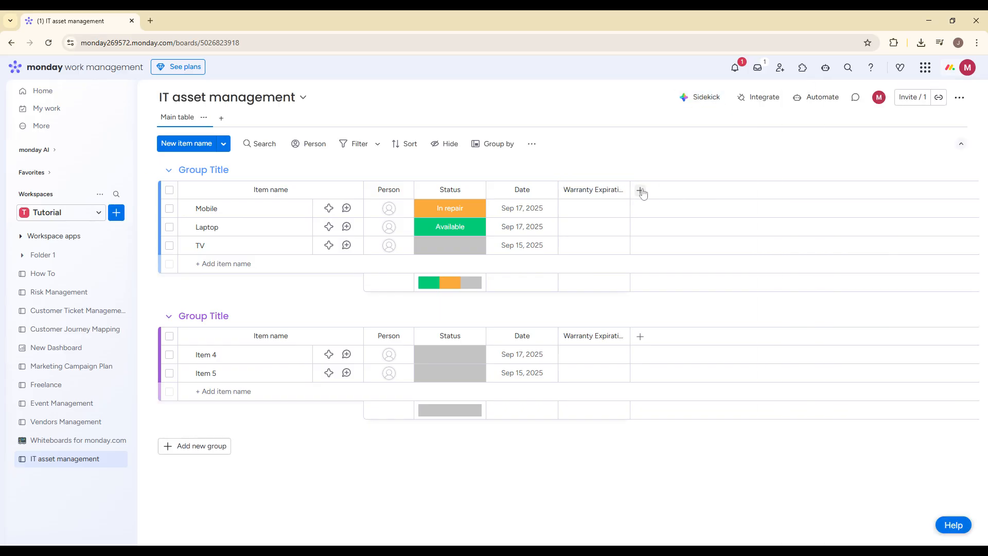
Add a Text column named "Serial No" after the warranty column
left_click(640, 190)
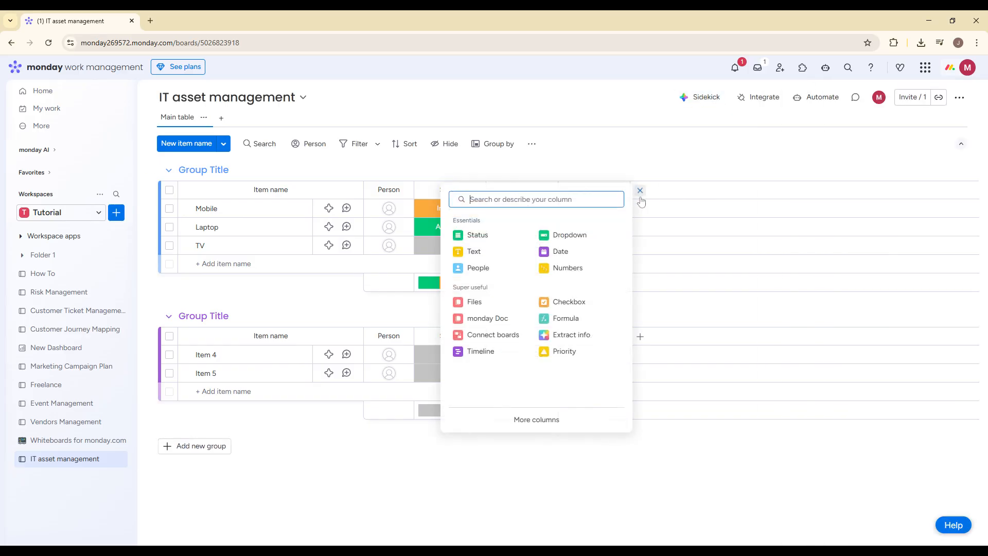
left_click(495, 254)
left_click(667, 190)
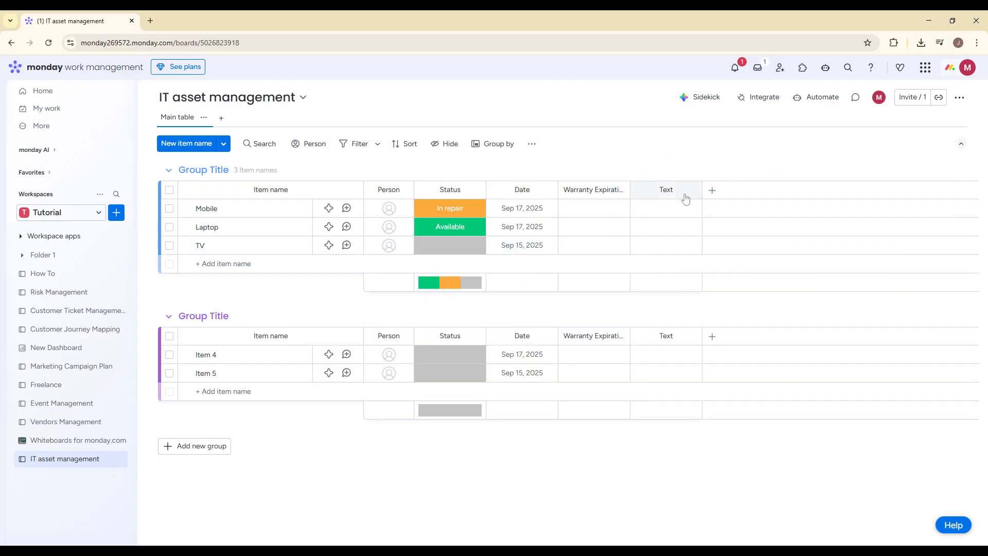
left_click(666, 183)
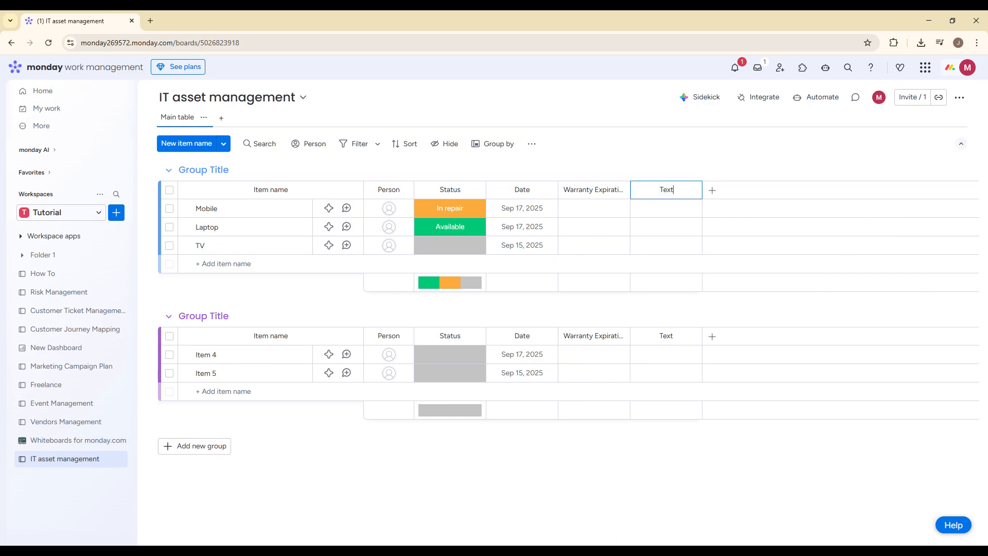
type("Serial No")
left_click(582, 155)
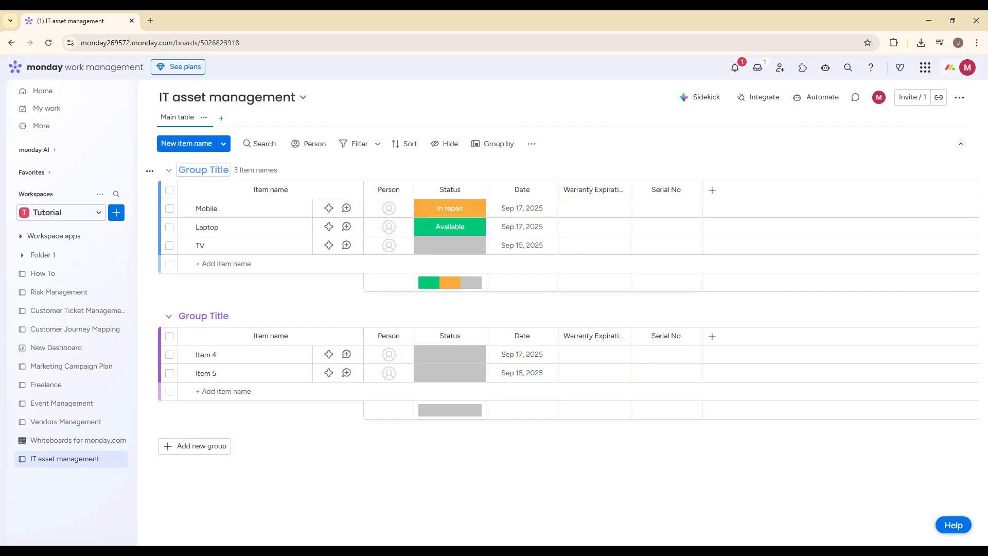
Rename the first group to "Mobile" and the second group to "PC"
left_click(203, 169)
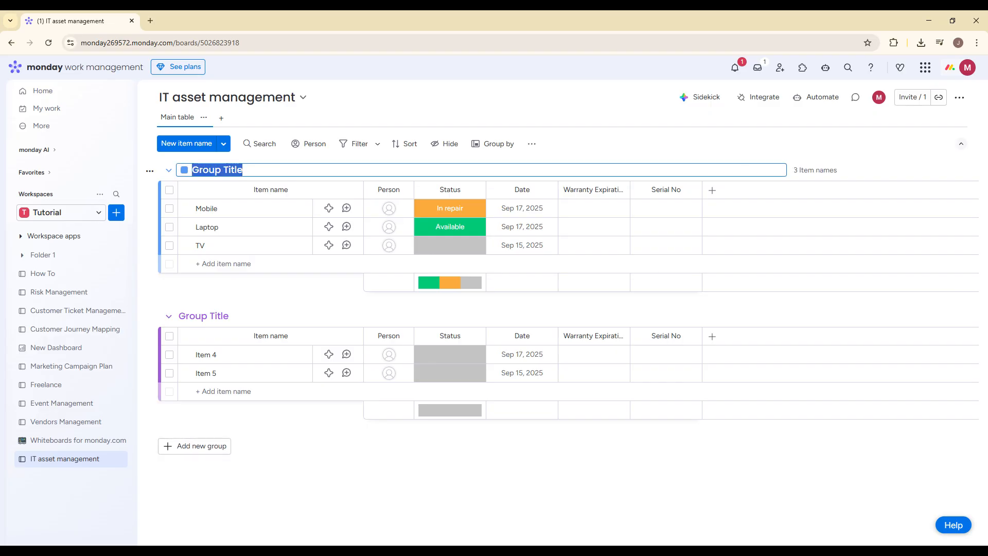
type("Mobile")
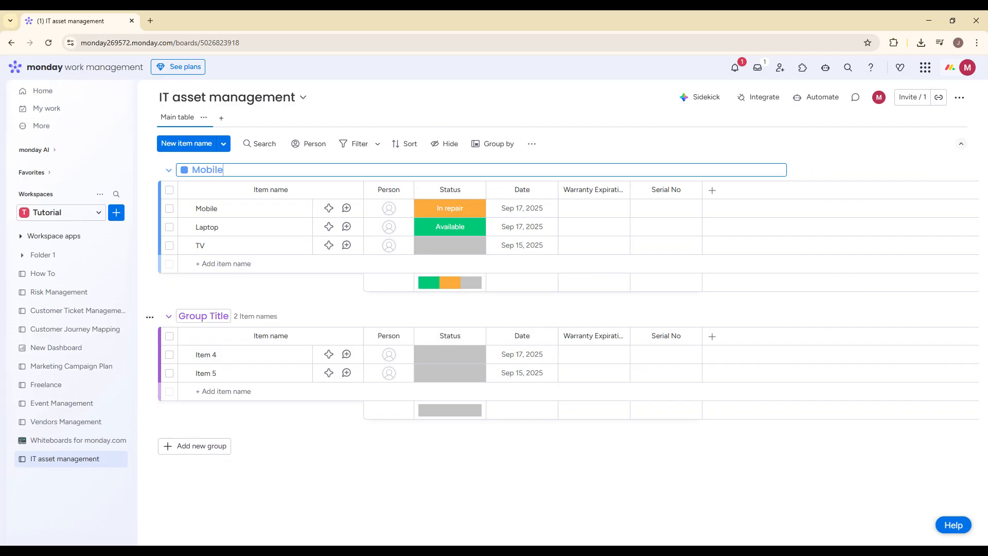
left_click(203, 316)
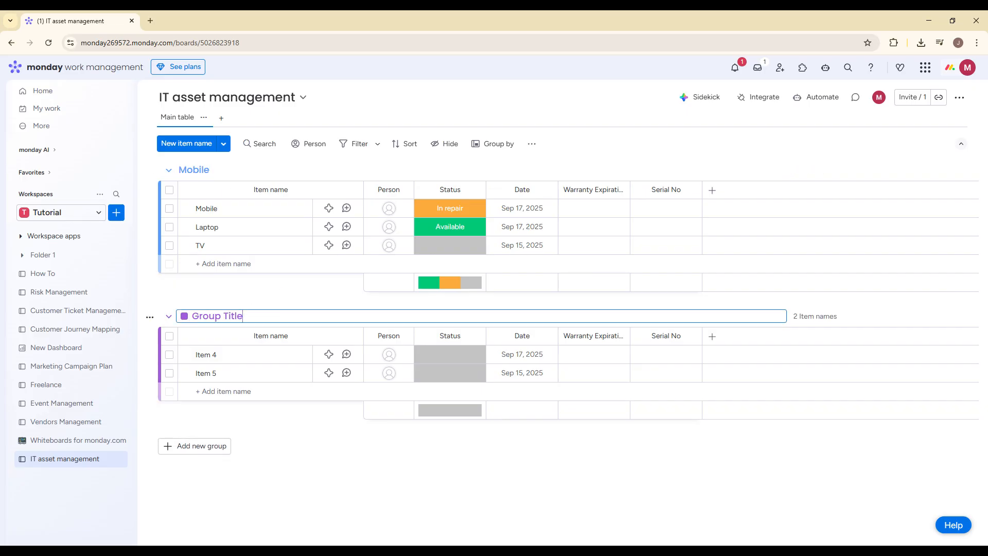
key("ctrl+a")
key("BackSpace")
type("PC")
Add a third group to the board and name it "TV"
left_click(205, 446)
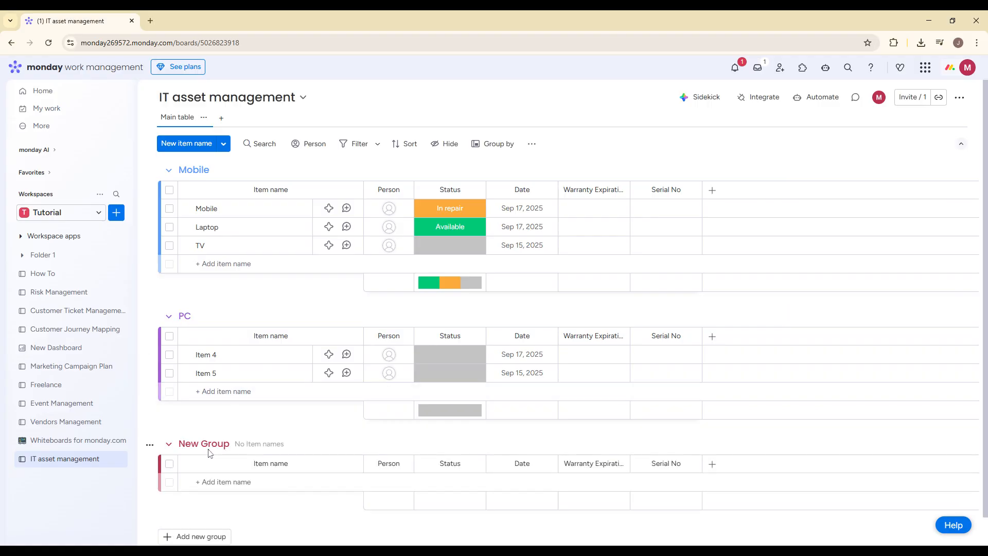
left_click(208, 445)
key("ctrl+a")
type("TV")
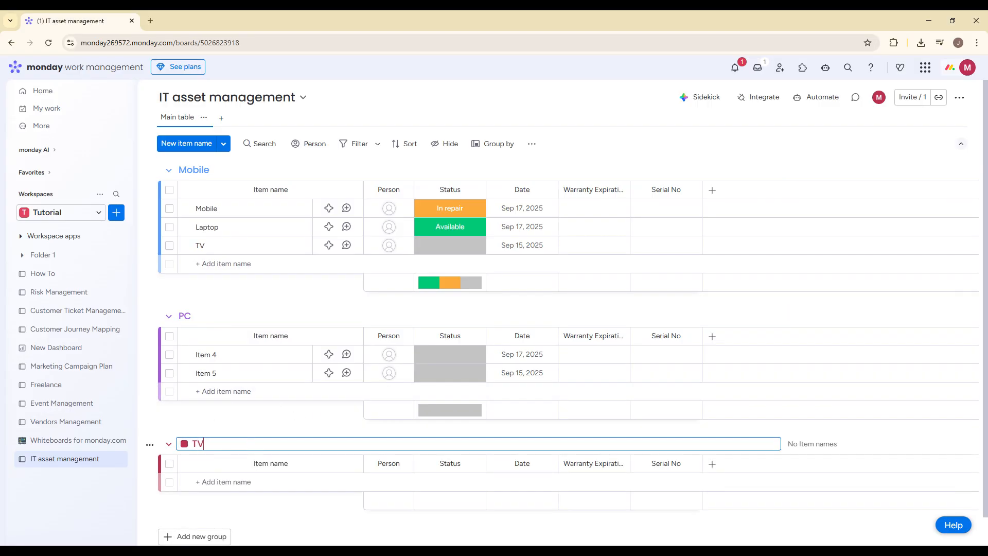
key("Return")
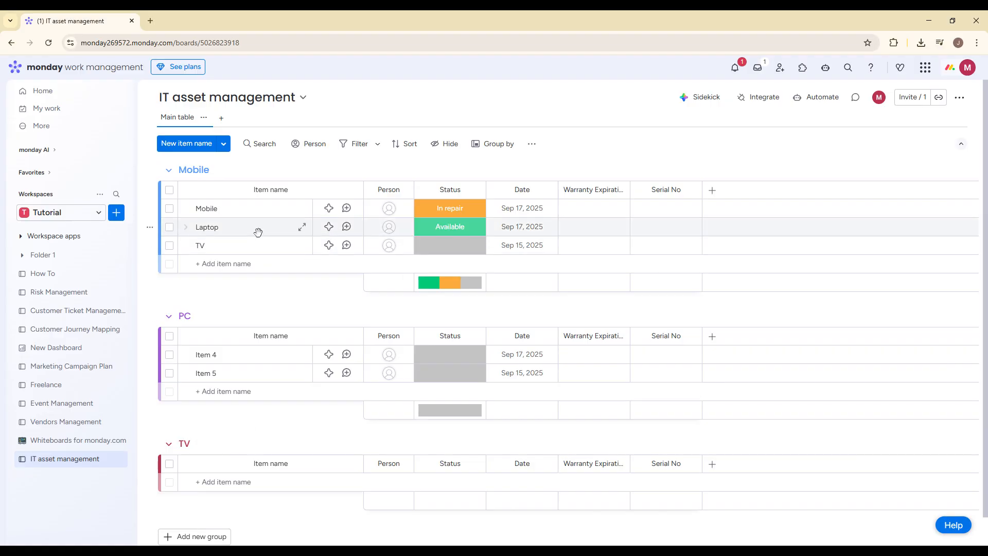
Move the Laptop item into the PC group and the TV item into the TV group
left_click_drag(222, 336, 251, 381)
left_click_drag(231, 227, 254, 481)
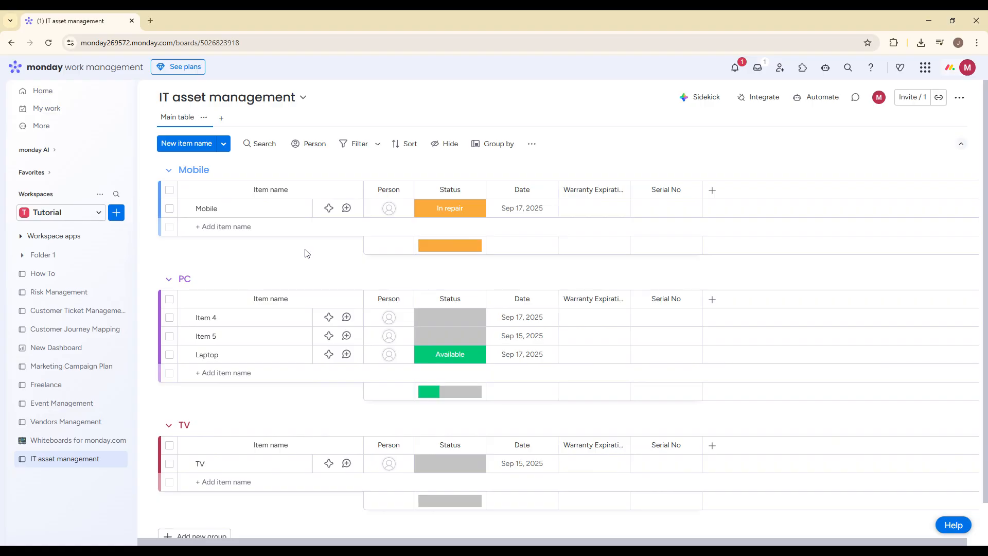
Add a Kanban view to the IT asset management board
left_click(221, 118)
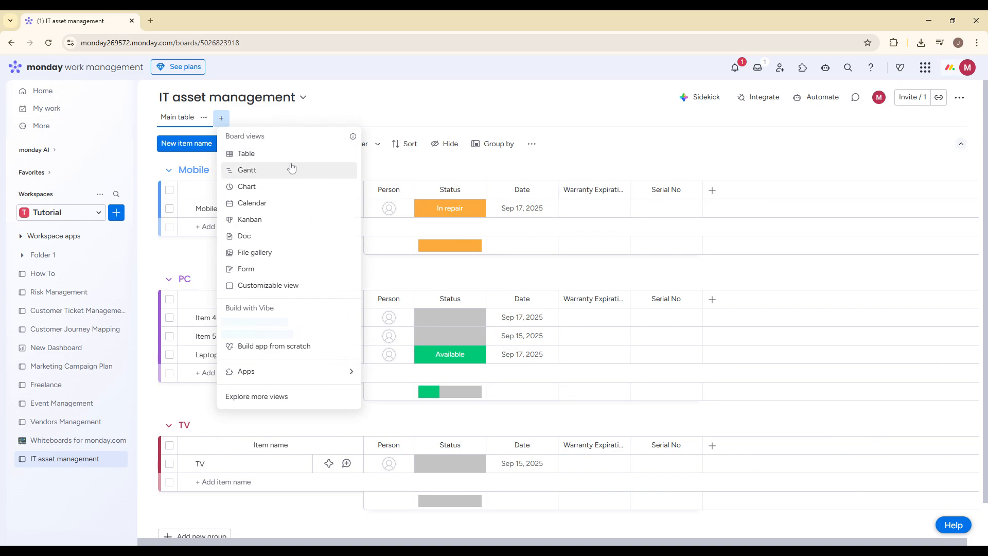
left_click(225, 123)
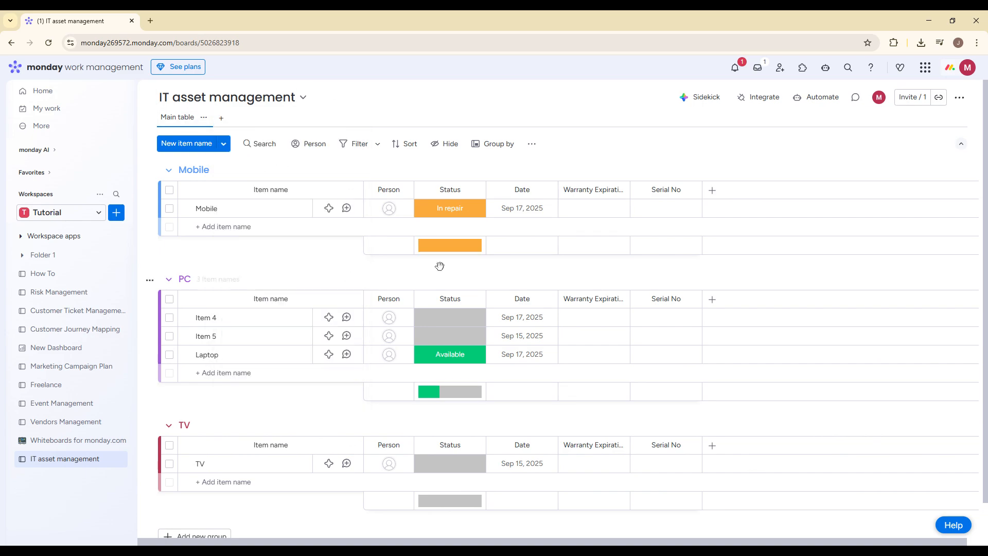
left_click(222, 119)
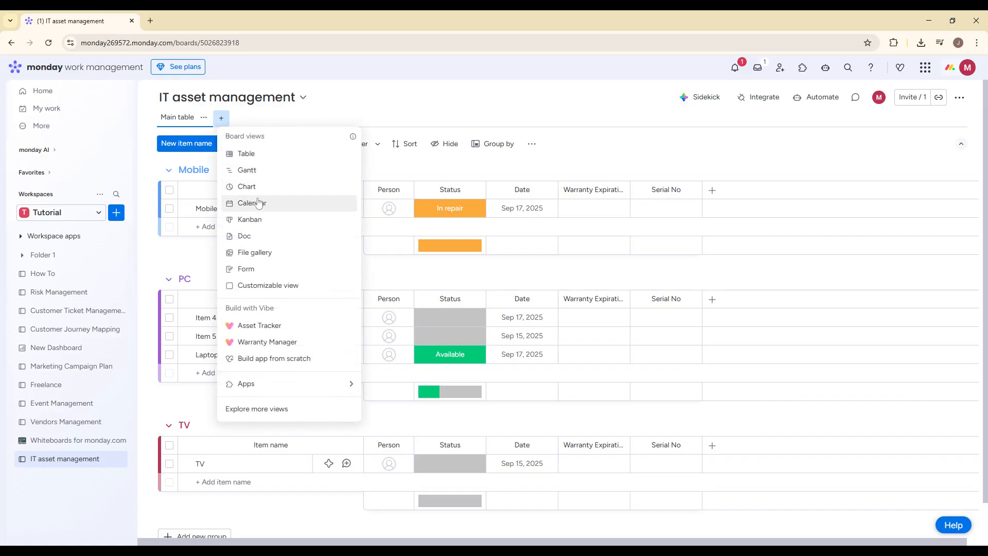
left_click(253, 214)
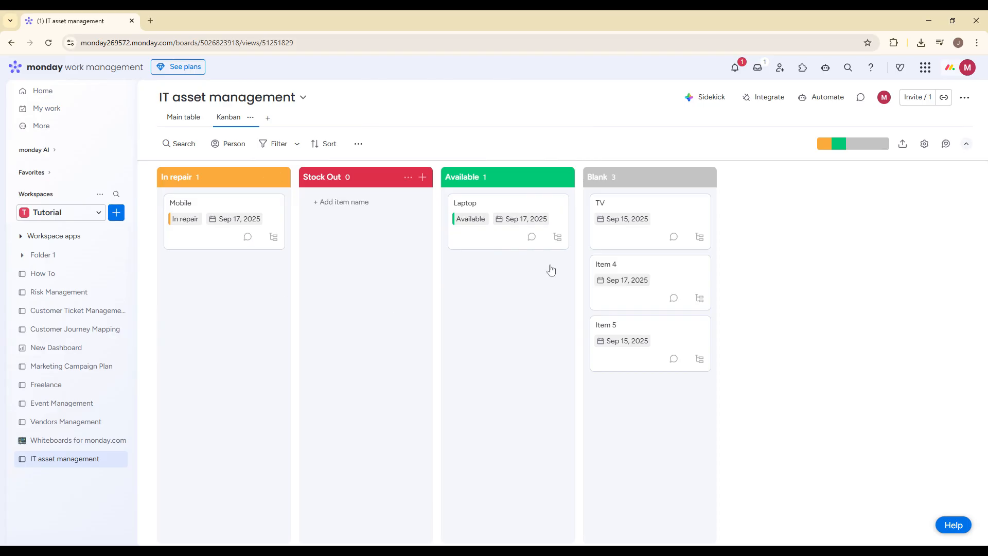
Add a Calendar view to the board and return to the main table
left_click(268, 118)
key("Escape")
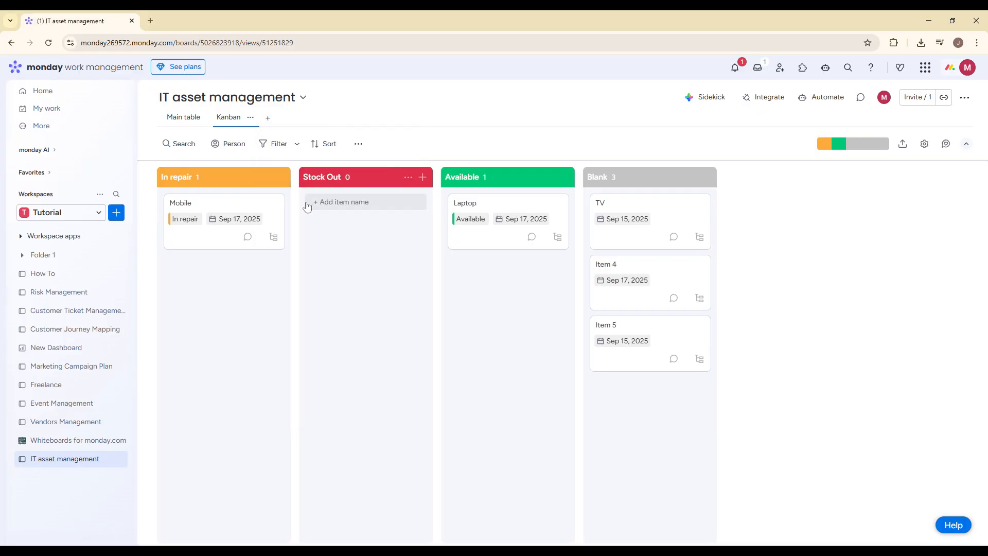
left_click(268, 123)
left_click(323, 204)
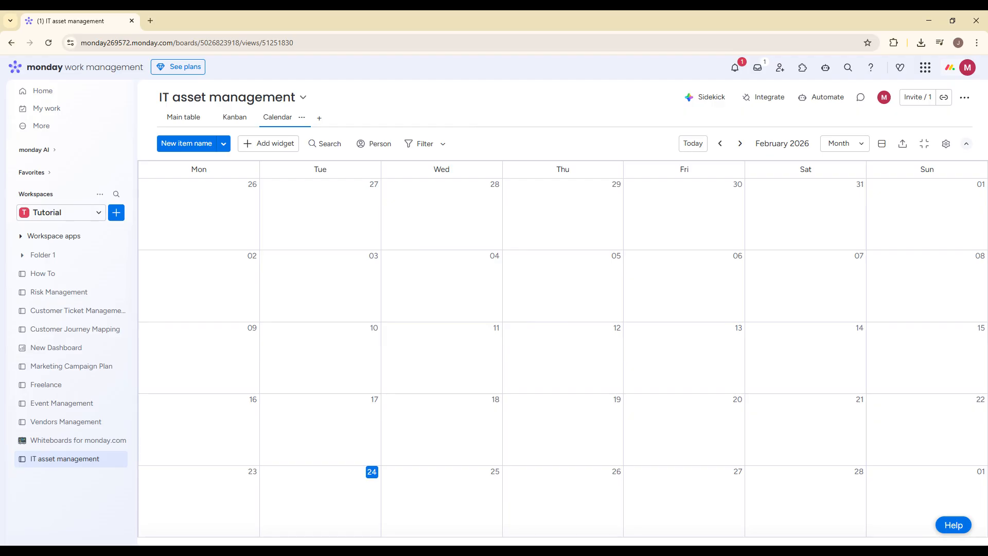
left_click(183, 117)
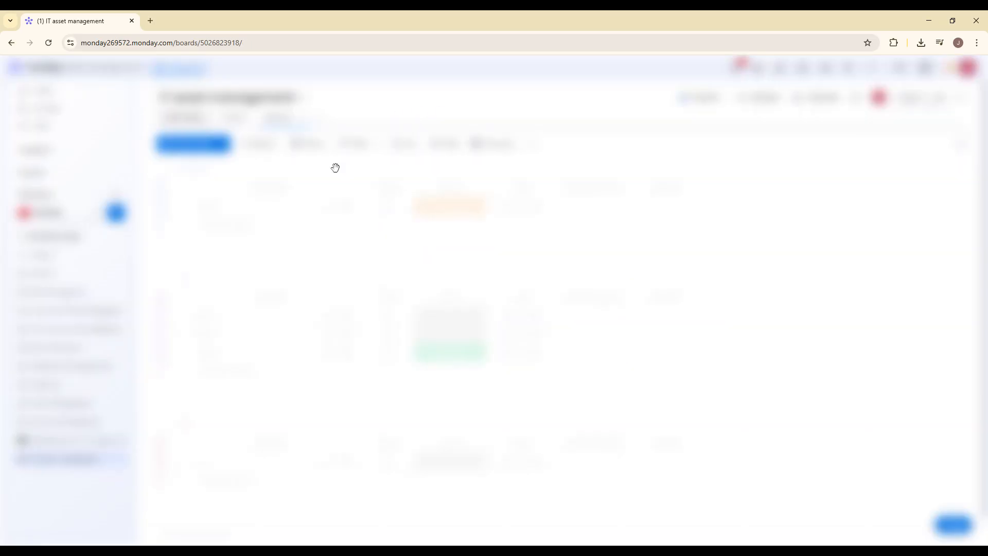